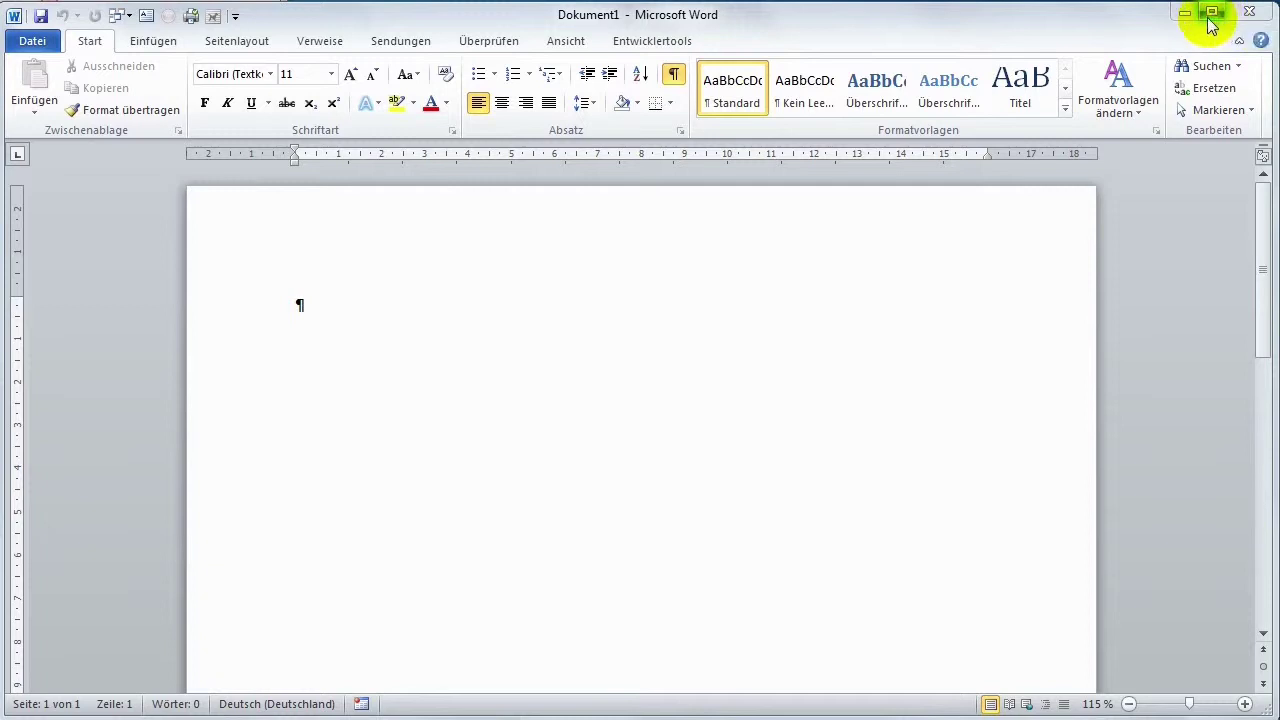
Move the Word window down and back to the top, then minimize it to reveal the desktop.
mouse_move(1076, 27)
mouse_down()
mouse_move(968, 68)
mouse_move(1066, 45)
mouse_up()
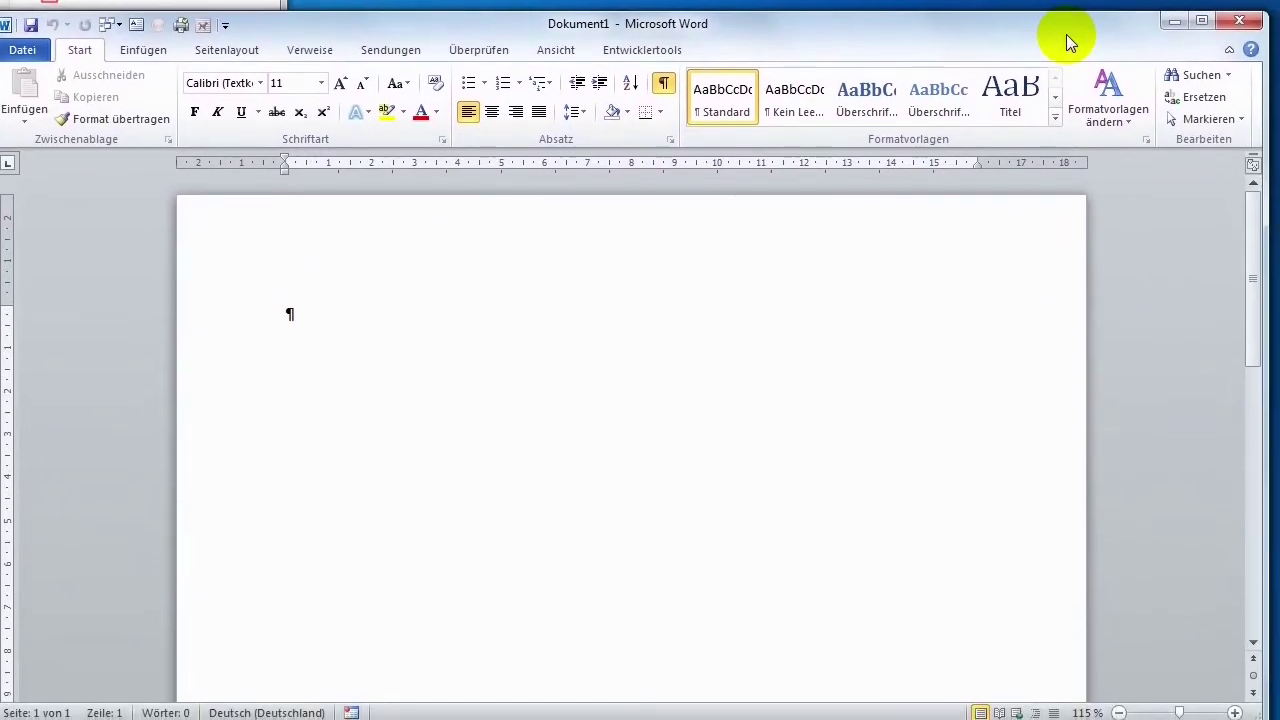
drag(1066, 44, 1076, 28)
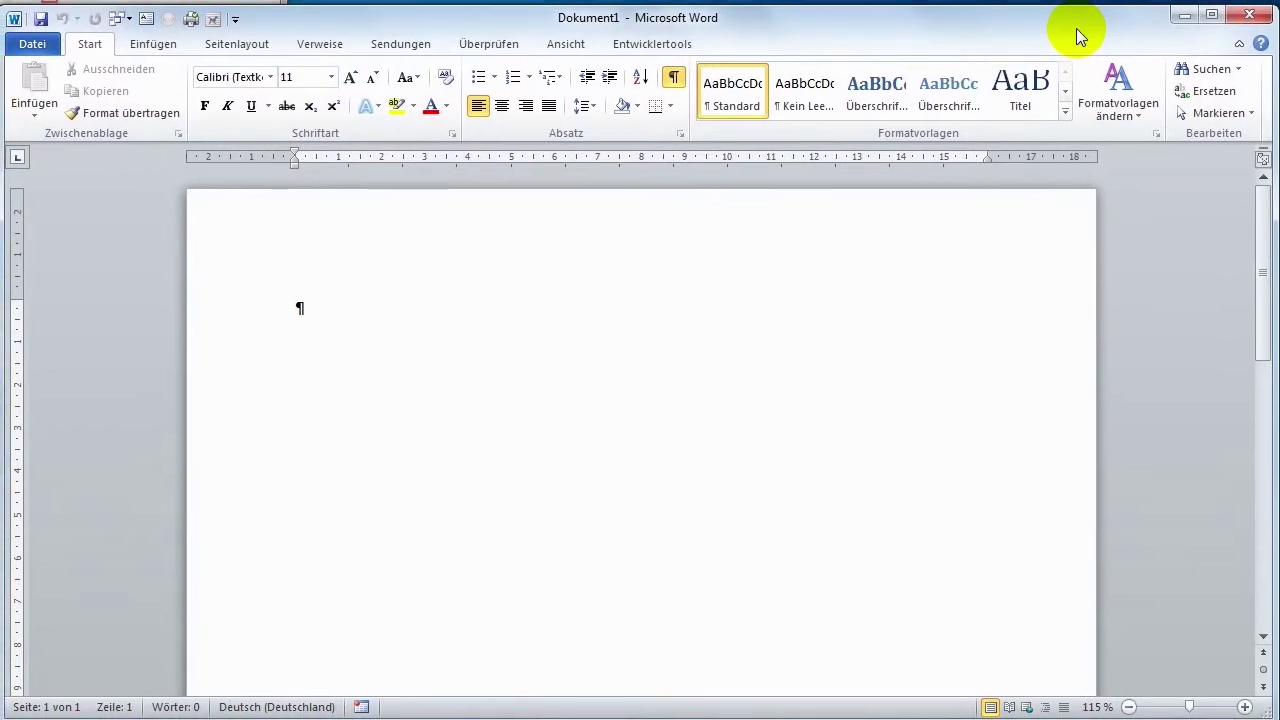
click(1183, 20)
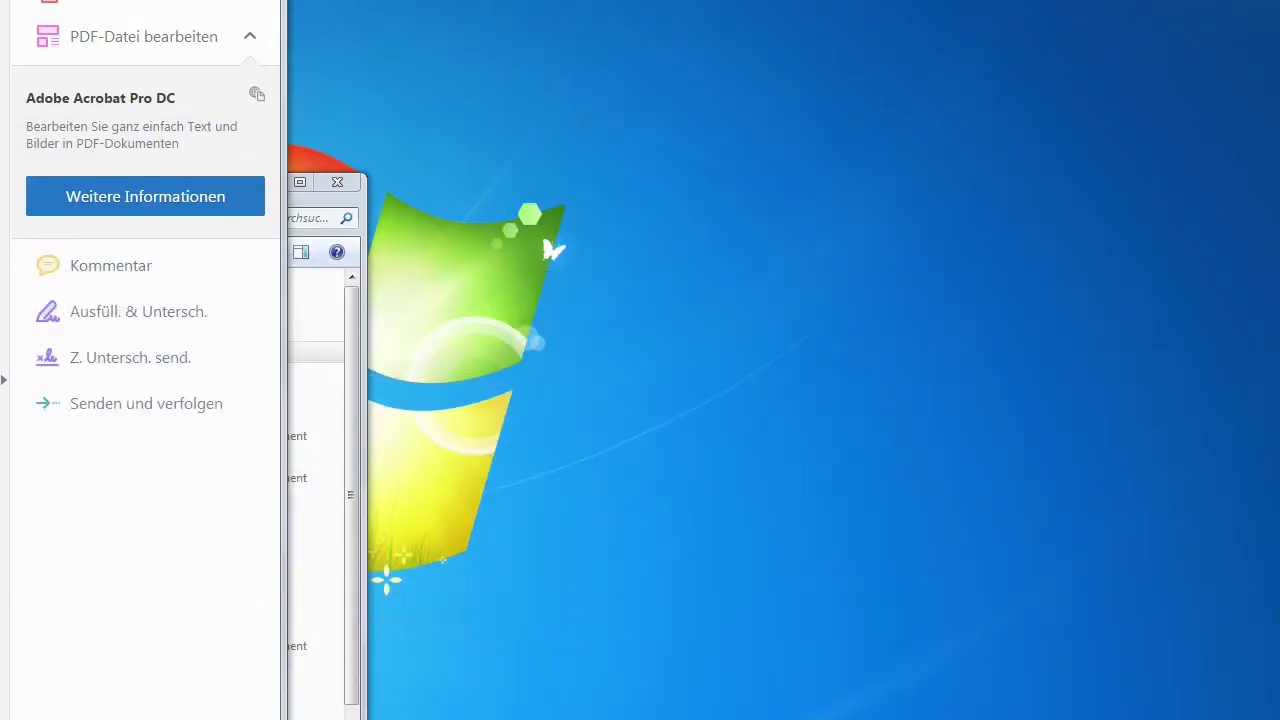
Bring Word back with Alt+Tab and maximize Dokument1 to fill the screen.
key(alt+Tab)
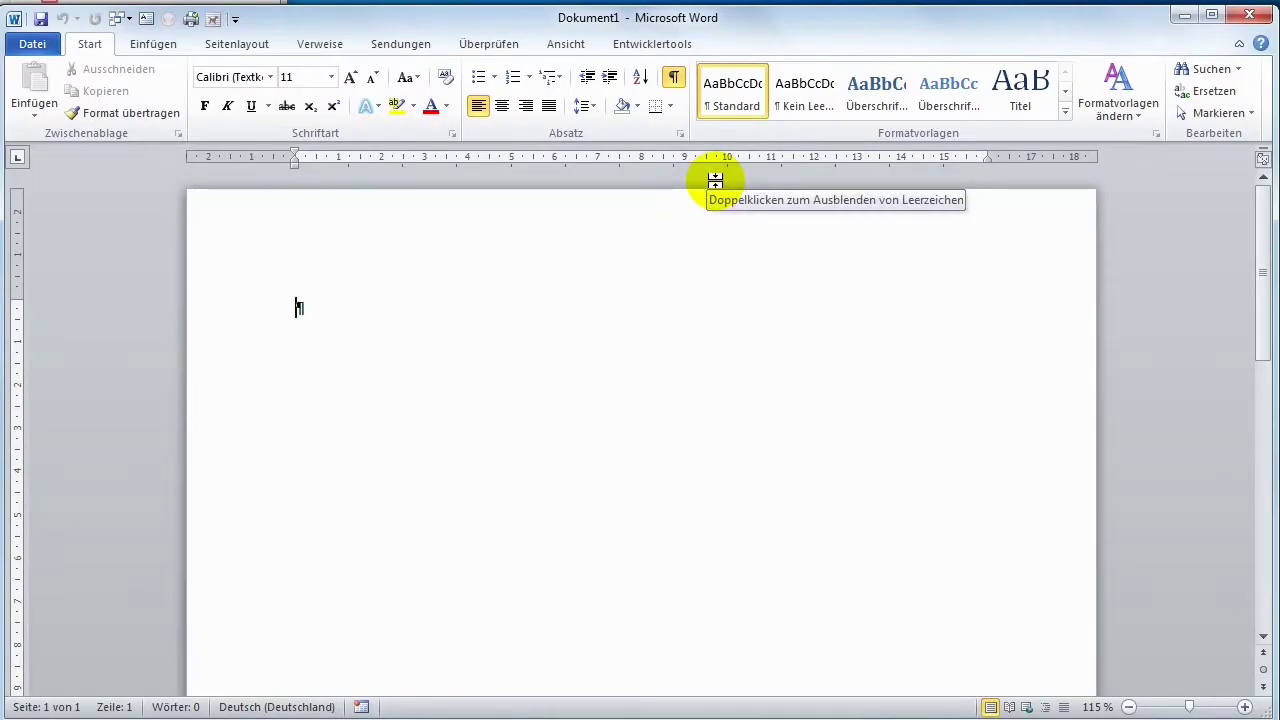
double_click(660, 22)
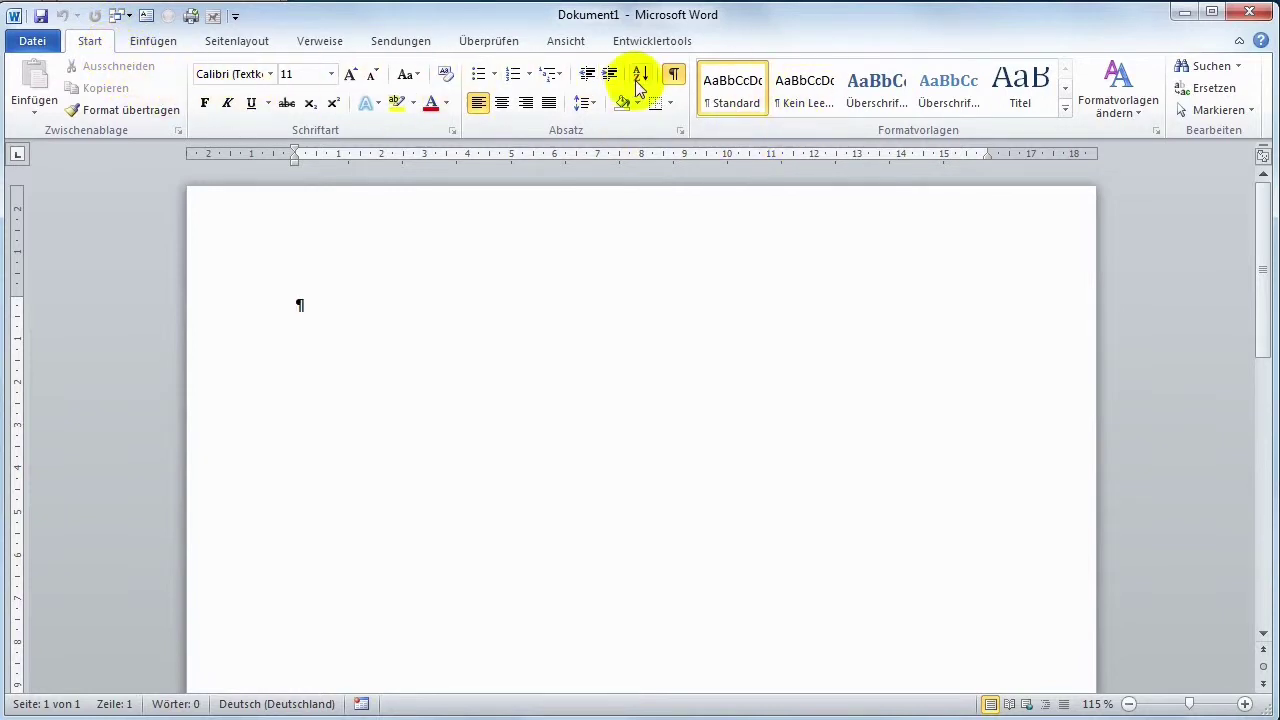
Browse the Einfügen, Seitenlayout and Verweise tabs, then return to the Start tab.
click(160, 42)
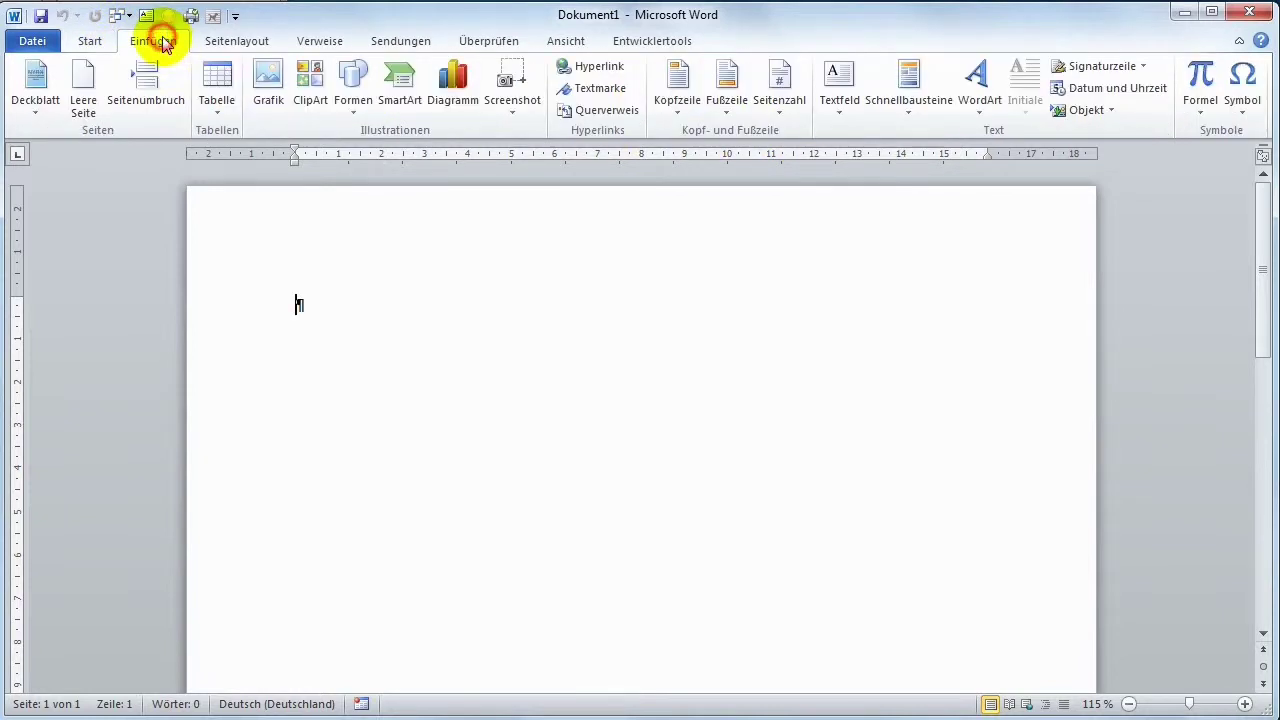
click(234, 42)
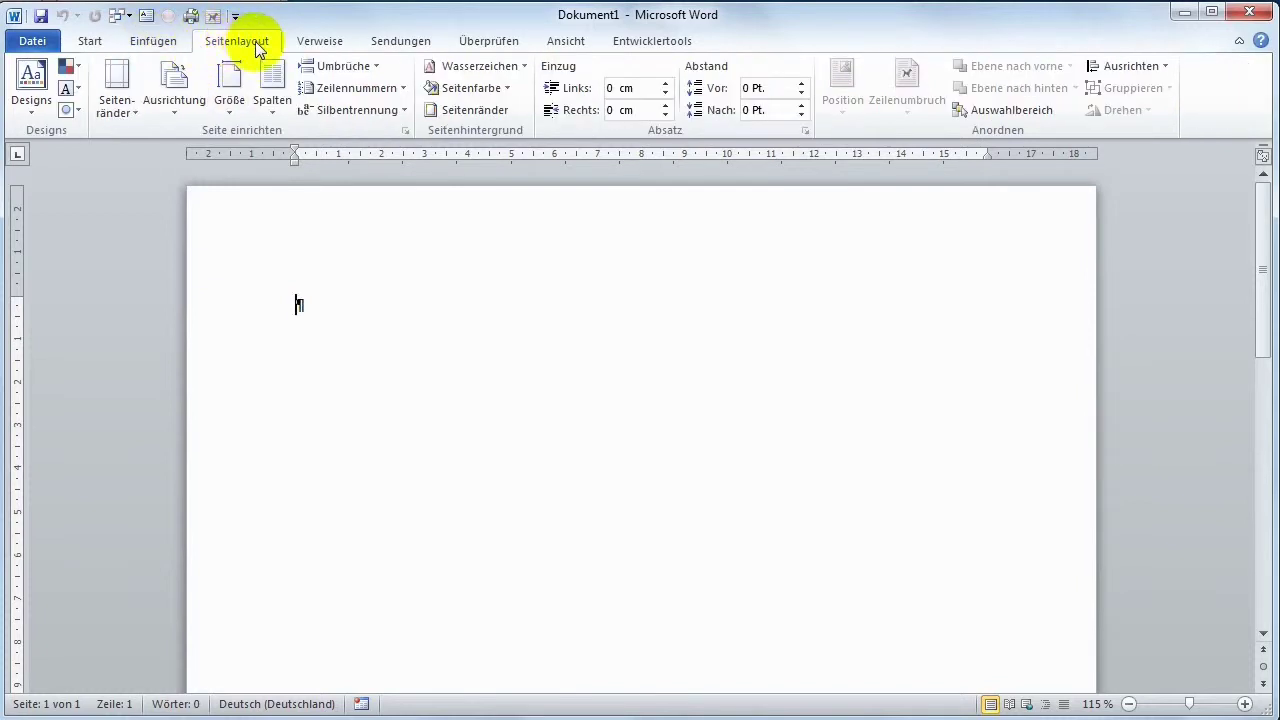
click(320, 42)
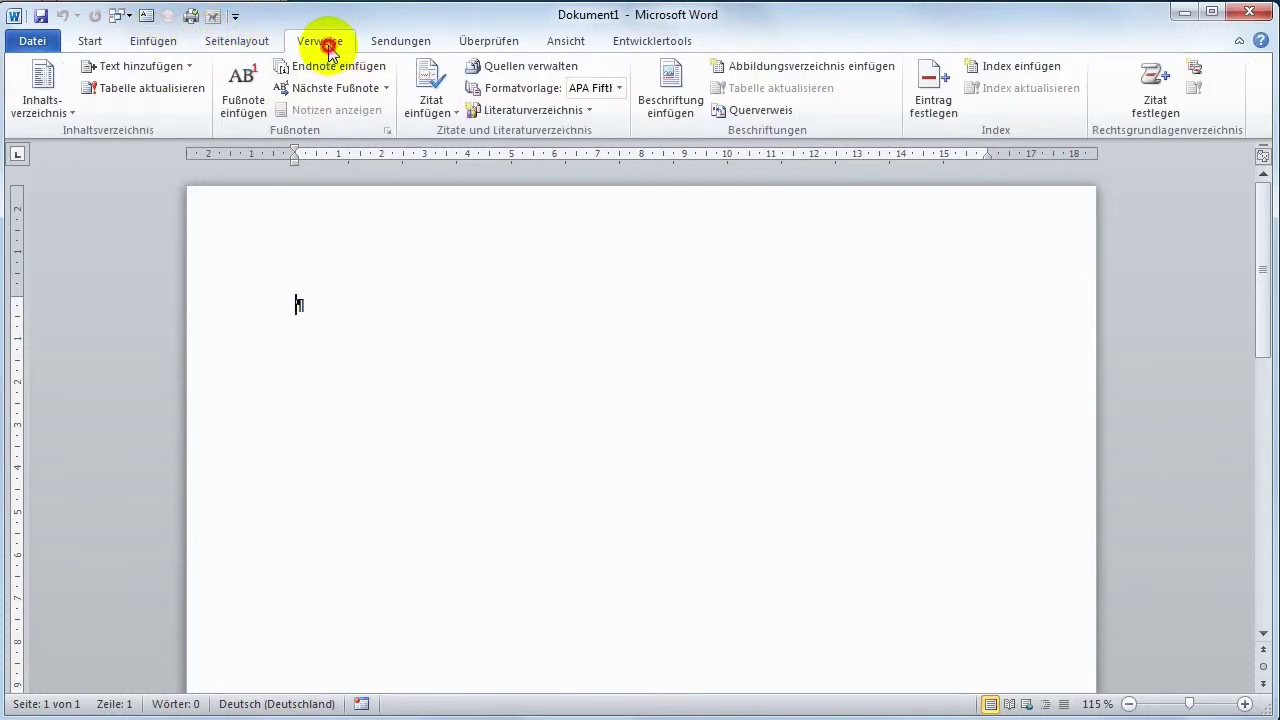
click(90, 42)
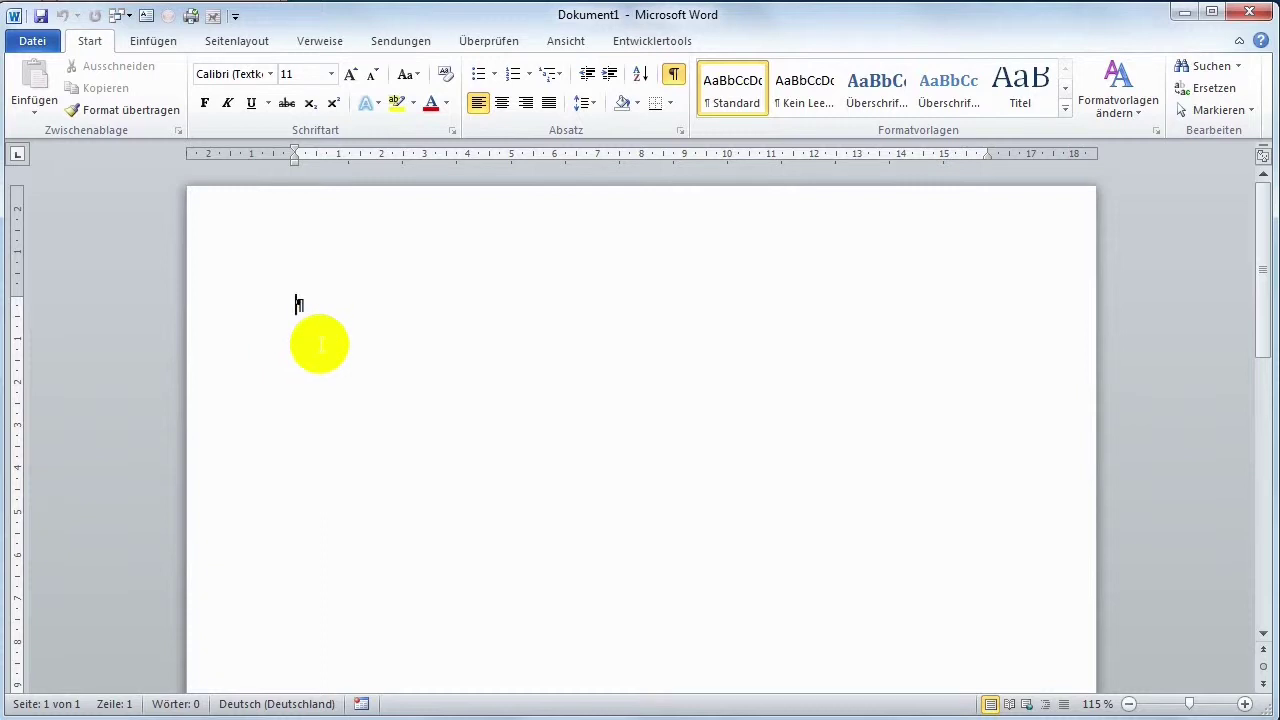
key(Tab)
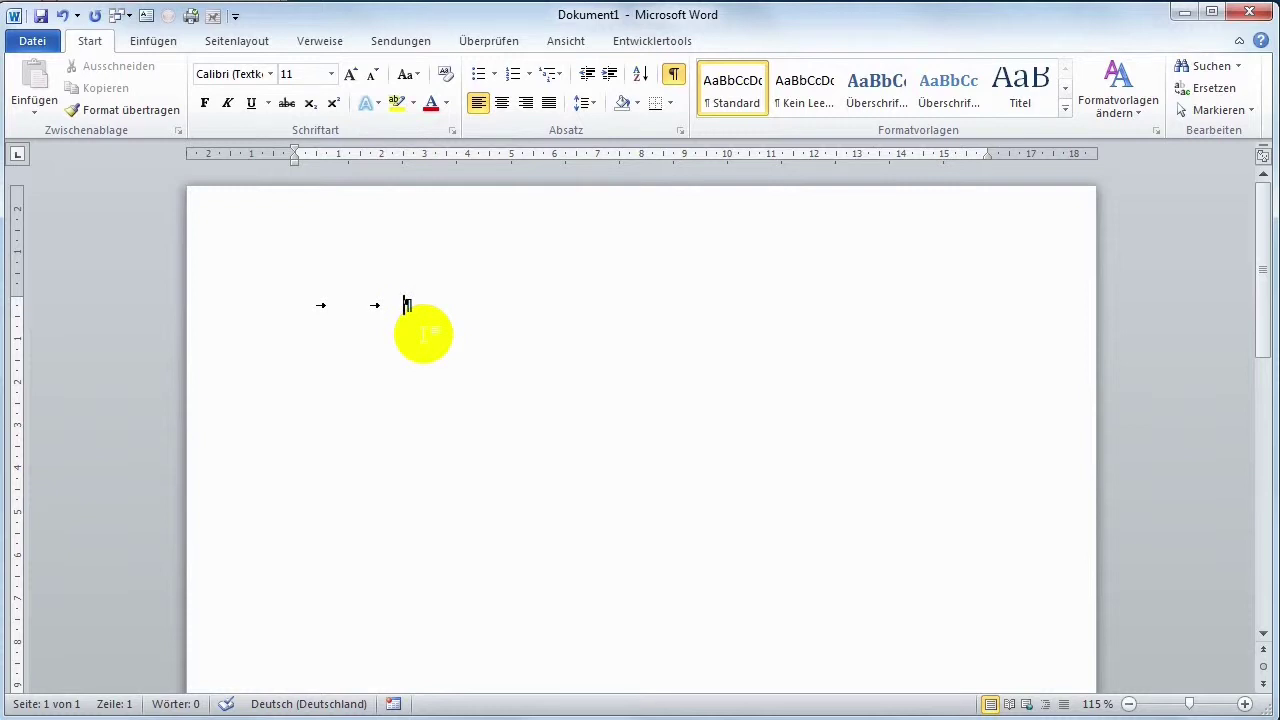
key(BackSpace)
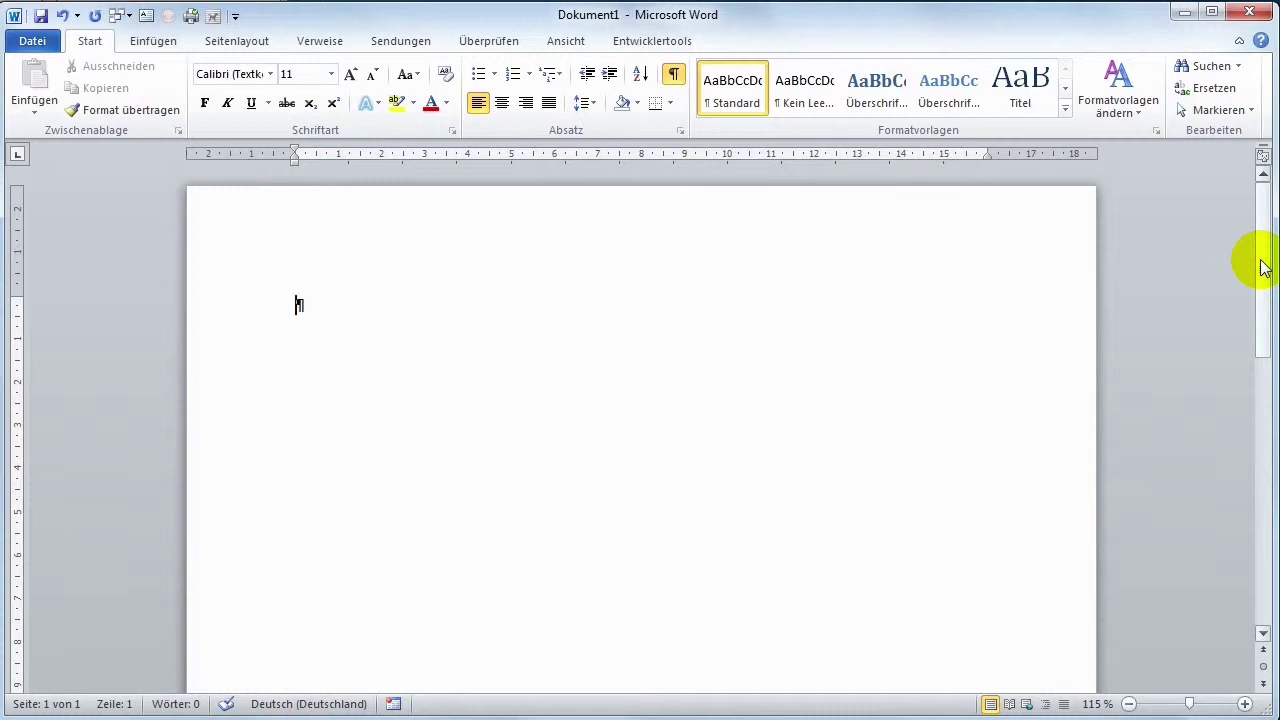
Enlarge the page view to about 164%, then adjust the zoom between 140% and 160%.
mouse_move(1263, 268)
mouse_down()
mouse_move(1271, 538)
mouse_move(1269, 257)
mouse_up()
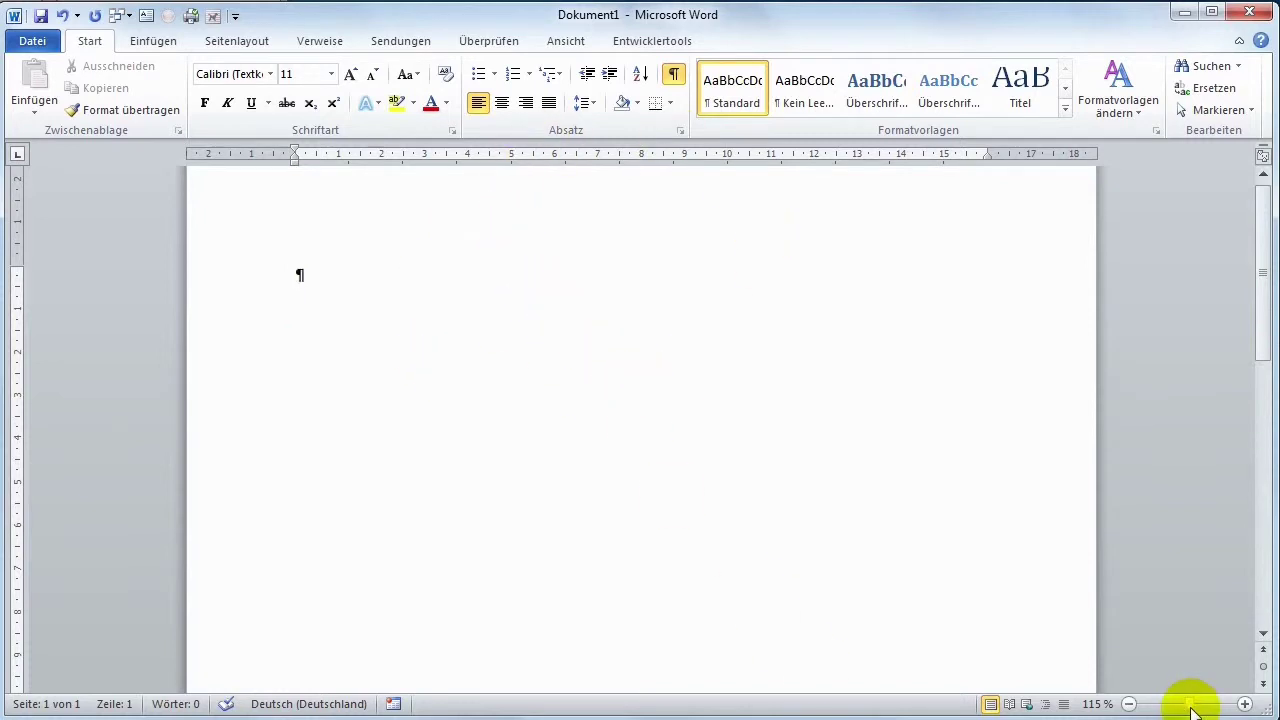
mouse_move(1191, 706)
mouse_down()
mouse_move(1172, 707)
mouse_move(1194, 707)
mouse_up()
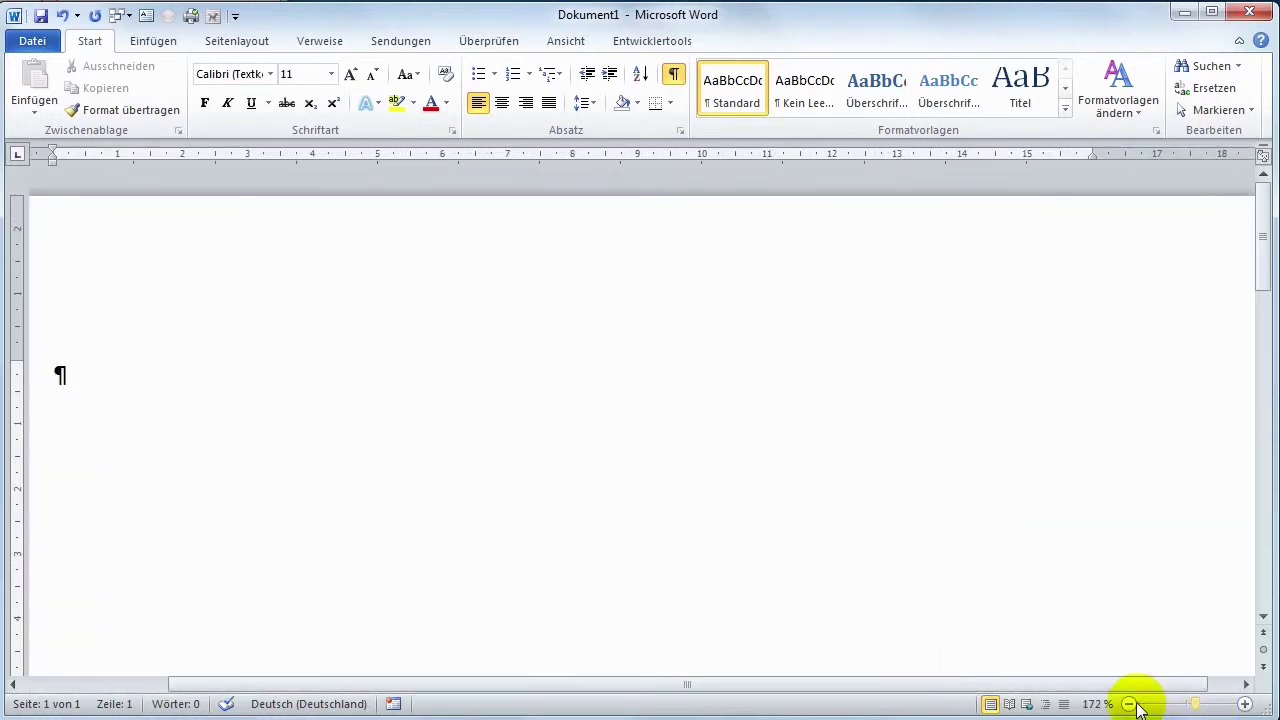
click(1129, 705)
click(1130, 705)
click(1130, 705)
click(1245, 705)
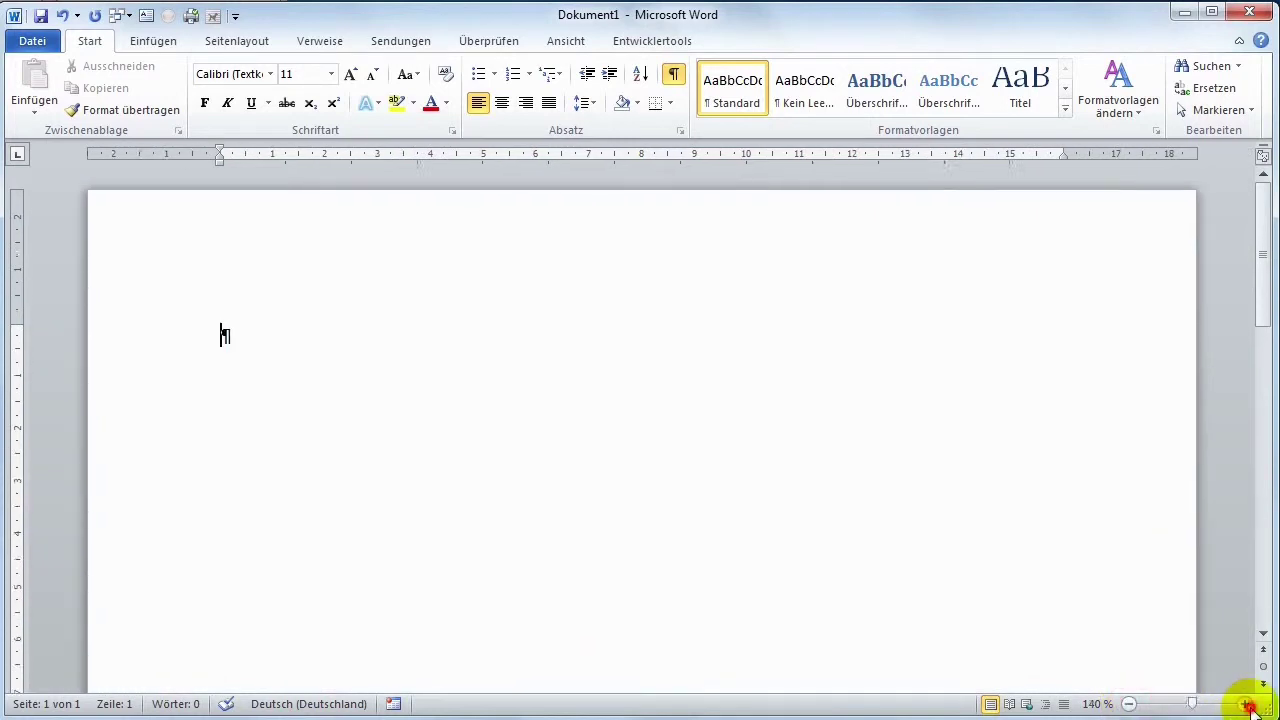
click(1245, 705)
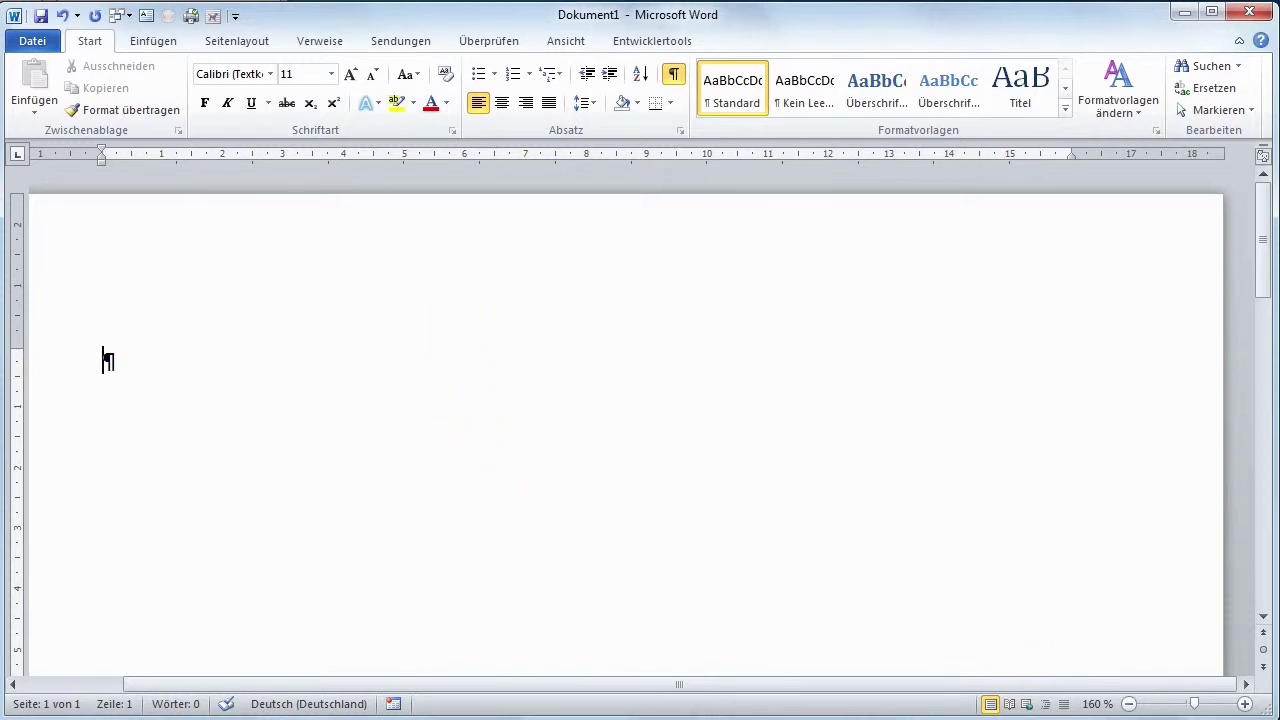
click(1128, 704)
click(1128, 704)
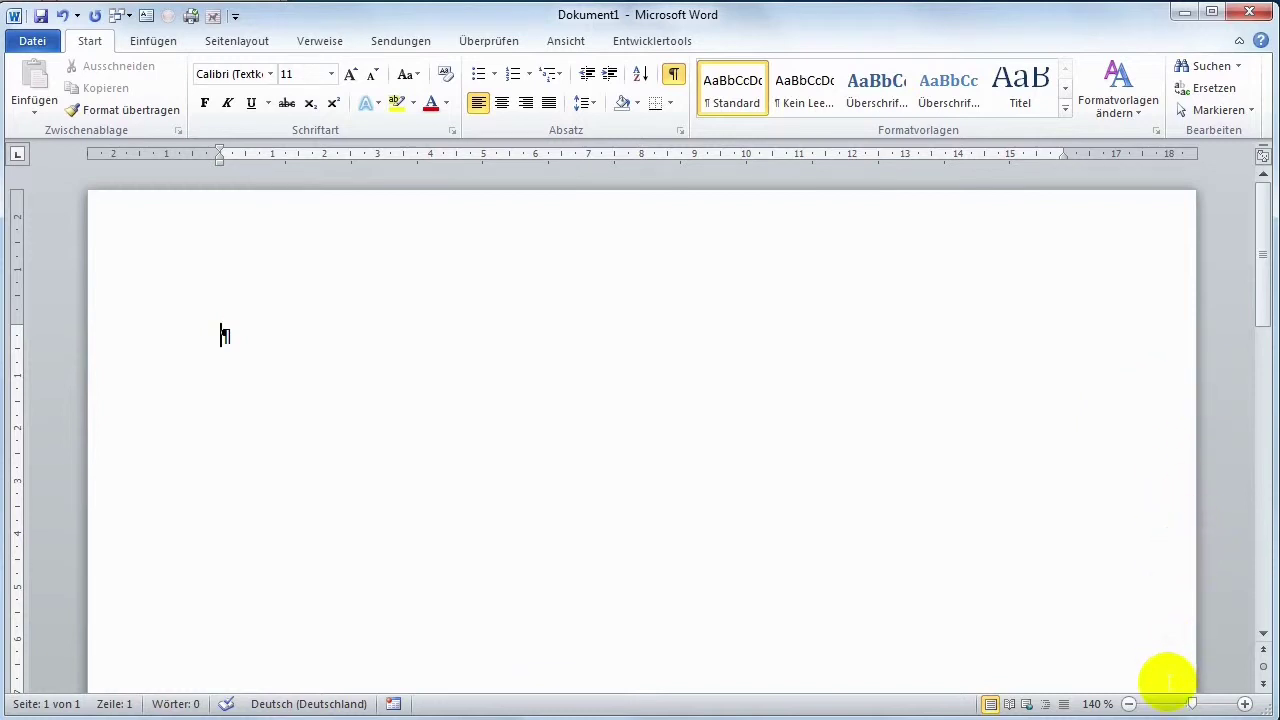
click(1245, 704)
click(1245, 704)
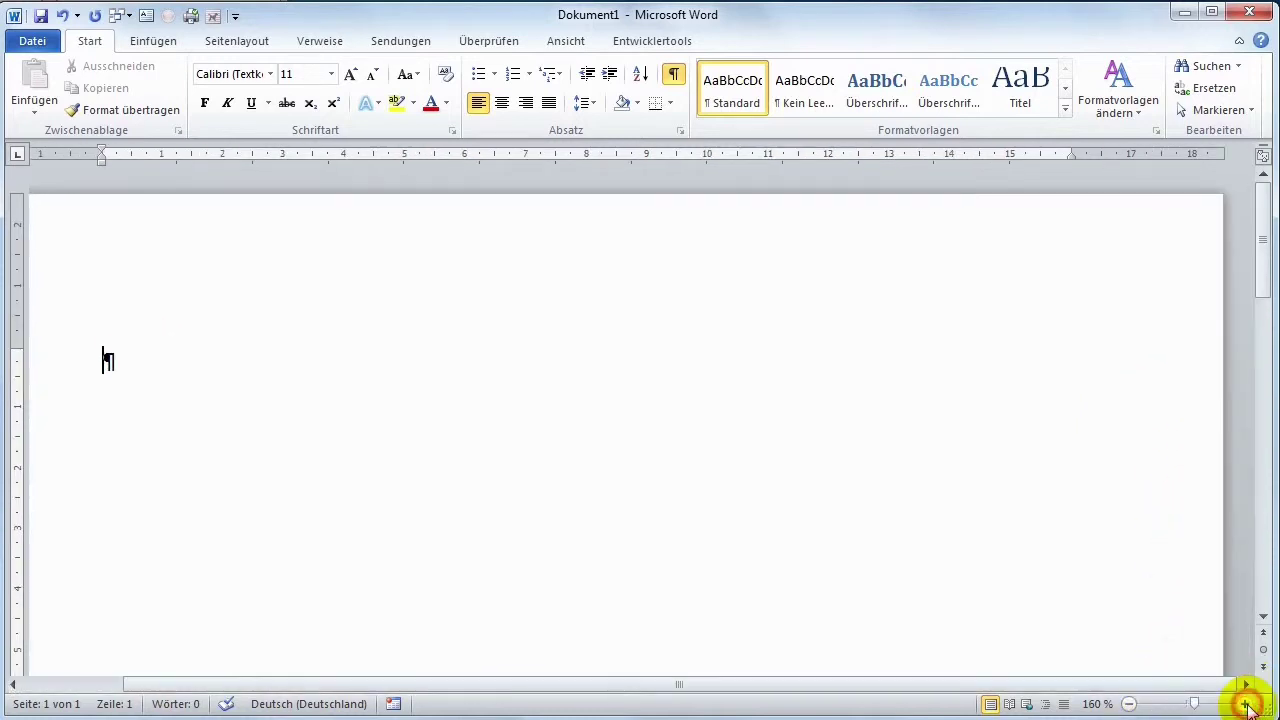
Scroll the page horizontally to bring its right-hand side into view.
mouse_move(1145, 686)
mouse_down()
mouse_move(1062, 686)
mouse_move(1194, 694)
mouse_up()
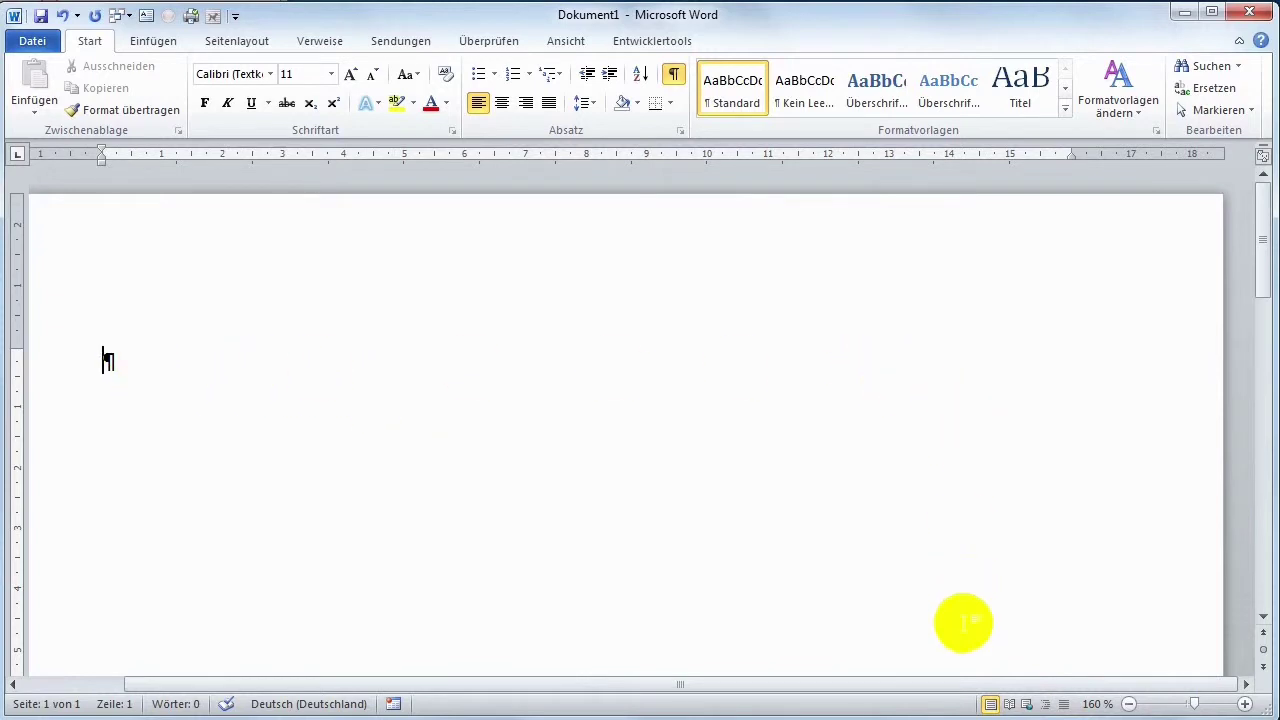
drag(963, 688, 809, 690)
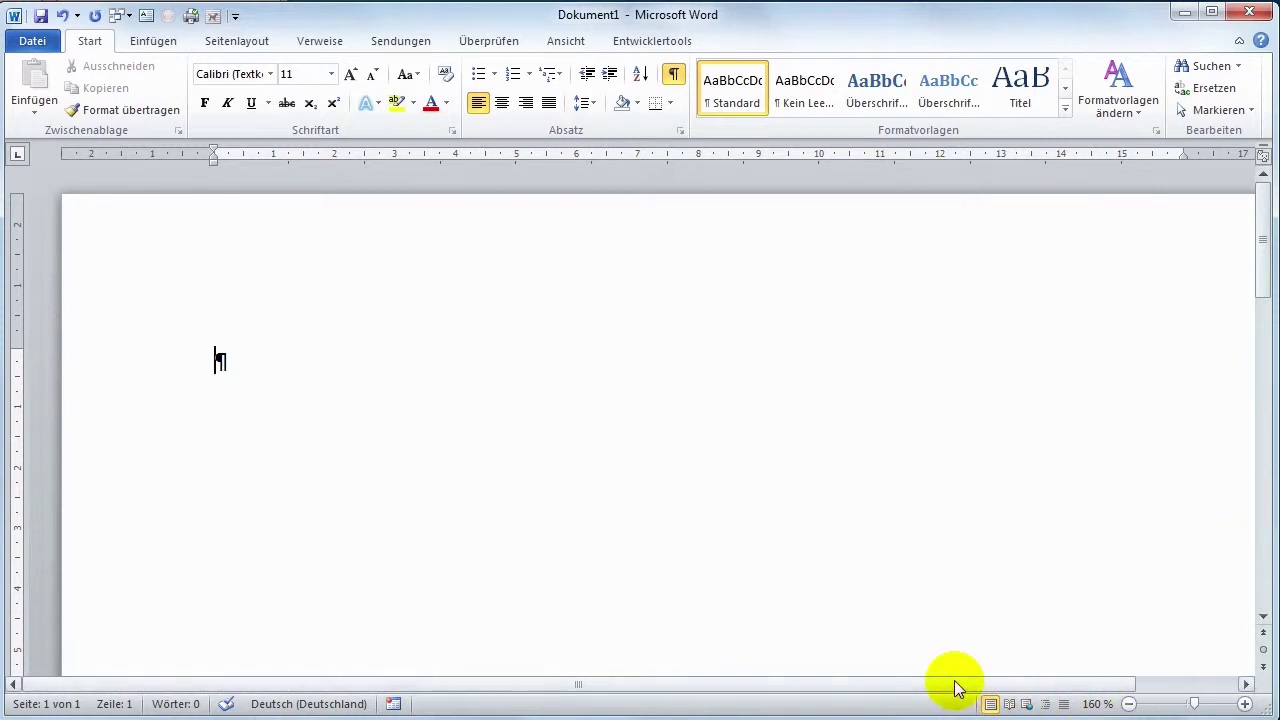
drag(957, 686, 1077, 686)
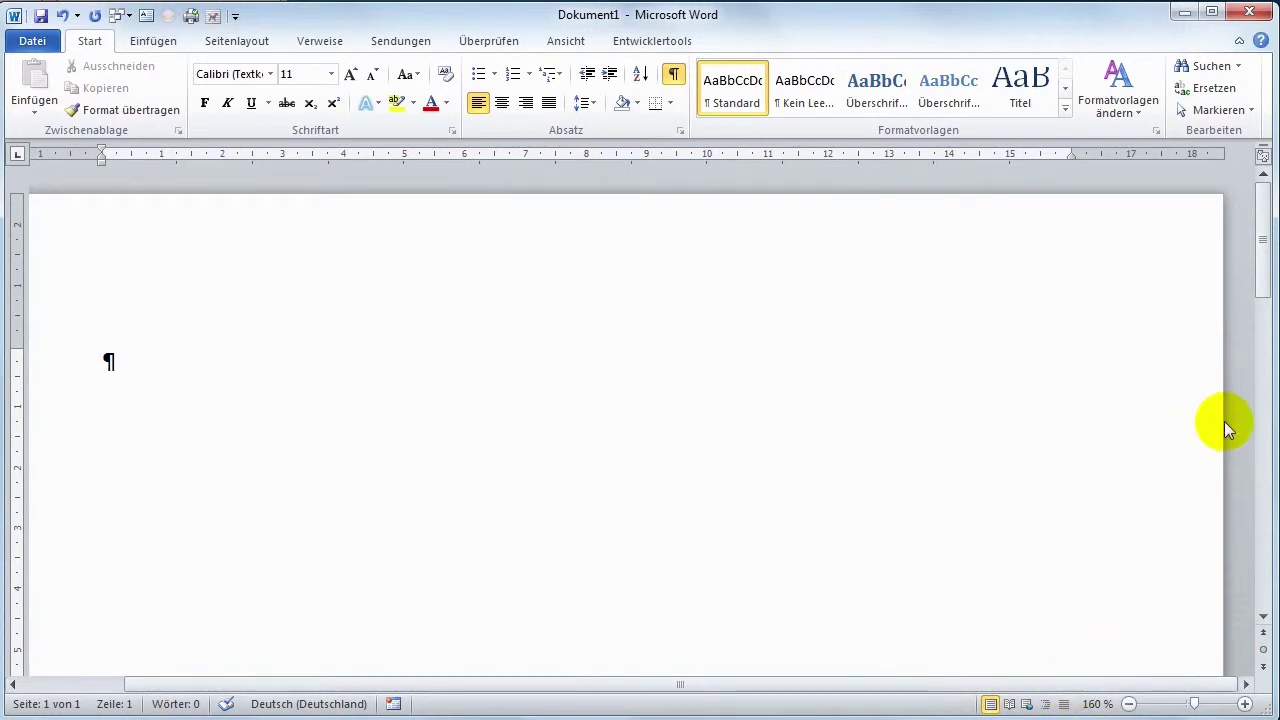
Zoom out to 140%, then shrink the Word window and stretch it back to full screen.
click(1129, 704)
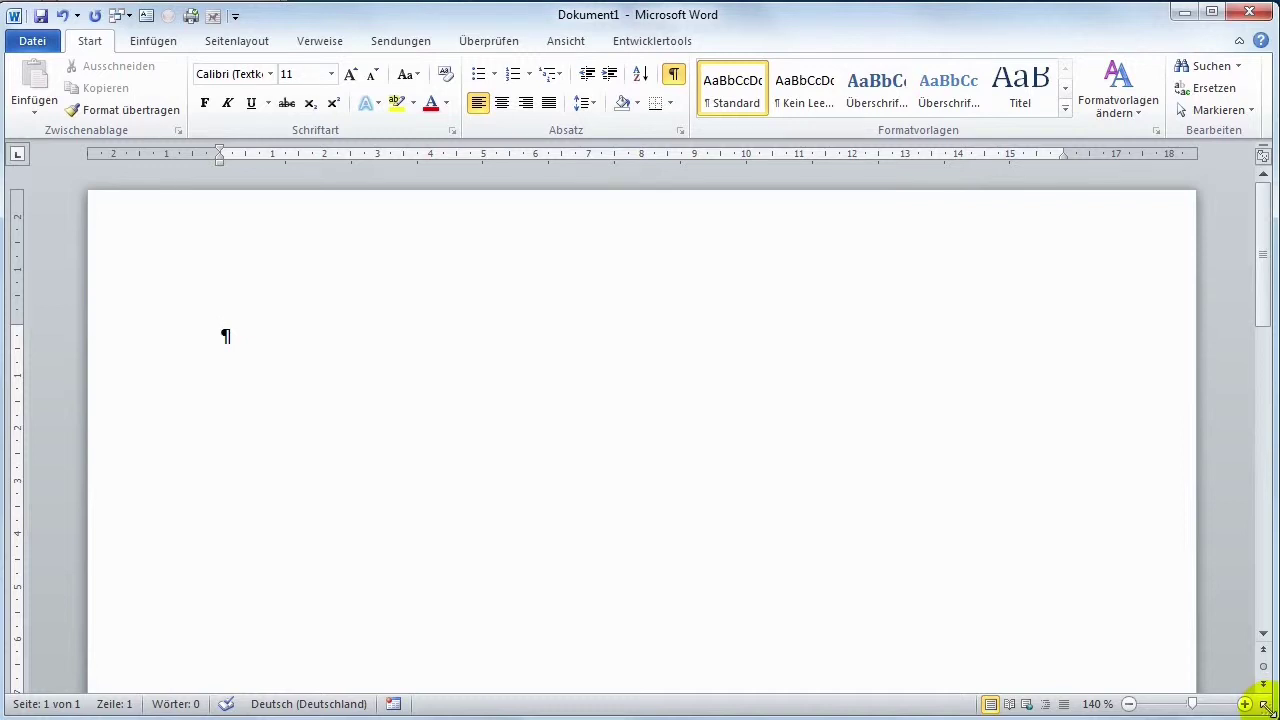
mouse_move(1267, 705)
mouse_down()
mouse_move(1166, 477)
mouse_move(1118, 481)
mouse_move(1122, 450)
mouse_move(1078, 420)
mouse_up()
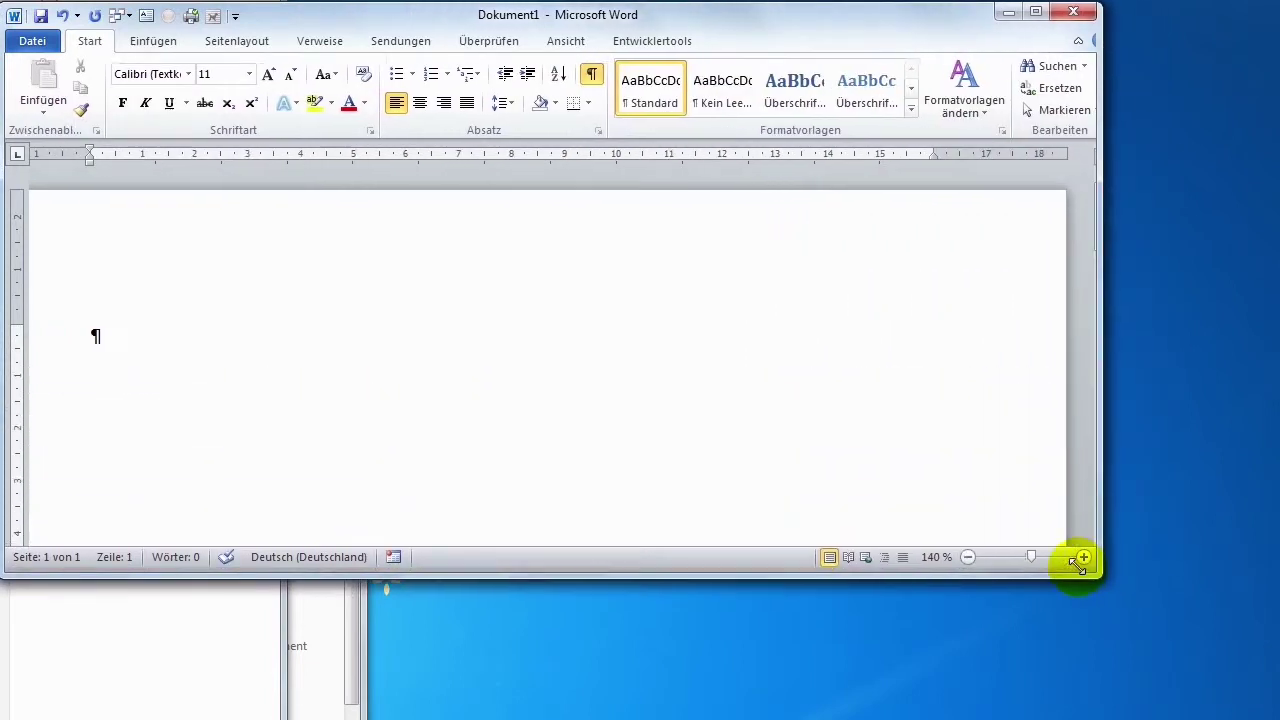
drag(973, 566, 1266, 703)
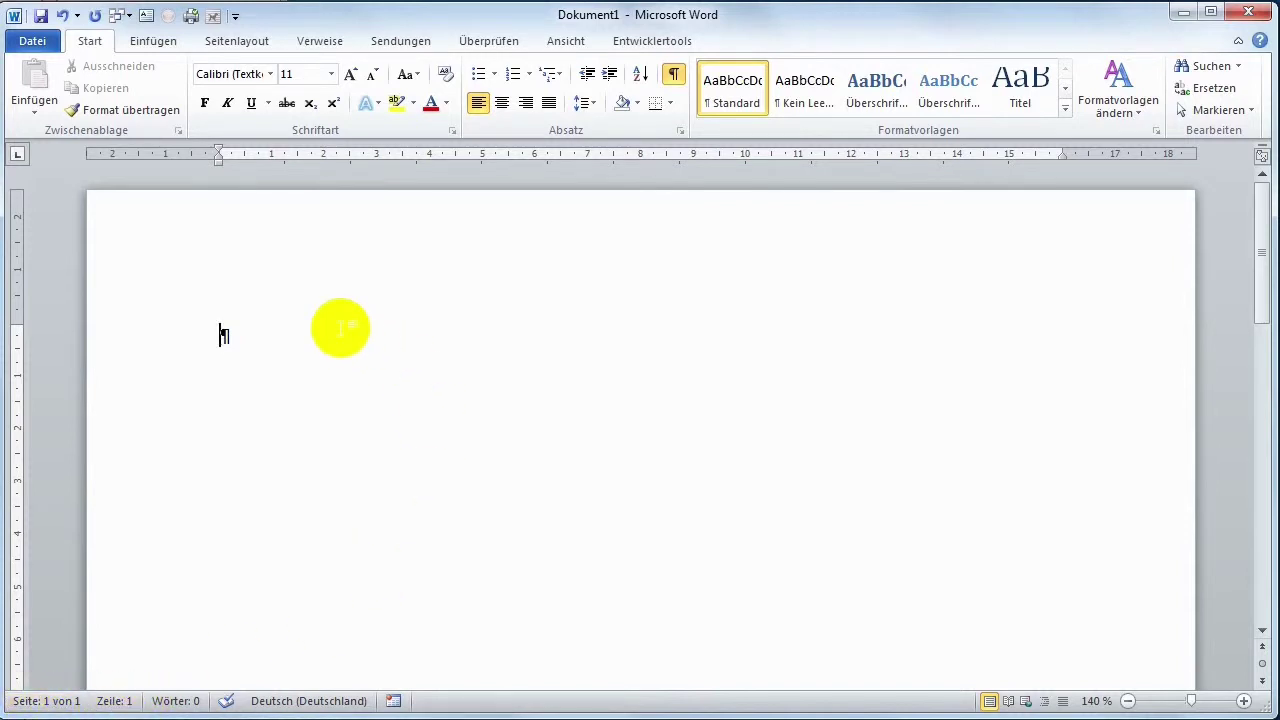
Insert three empty paragraphs and type 'lll' on the fourth line.
key(Return)
key(Return)
key(Return)
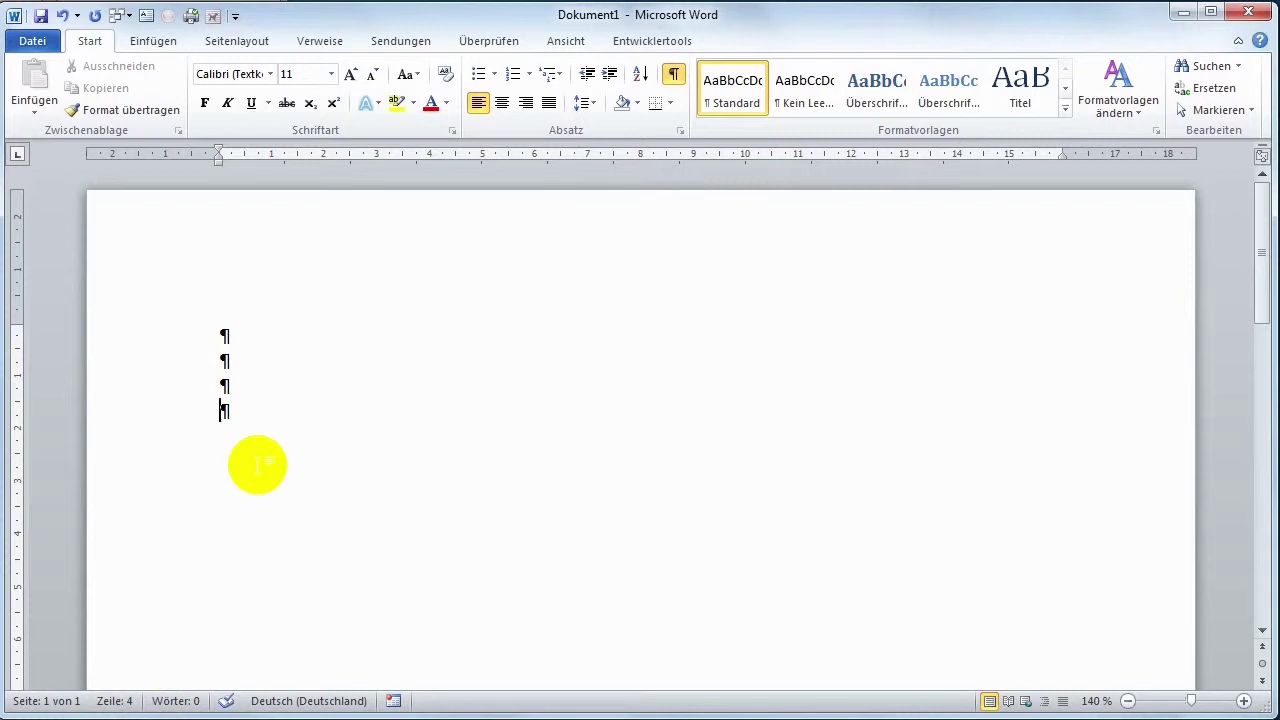
text(lll)
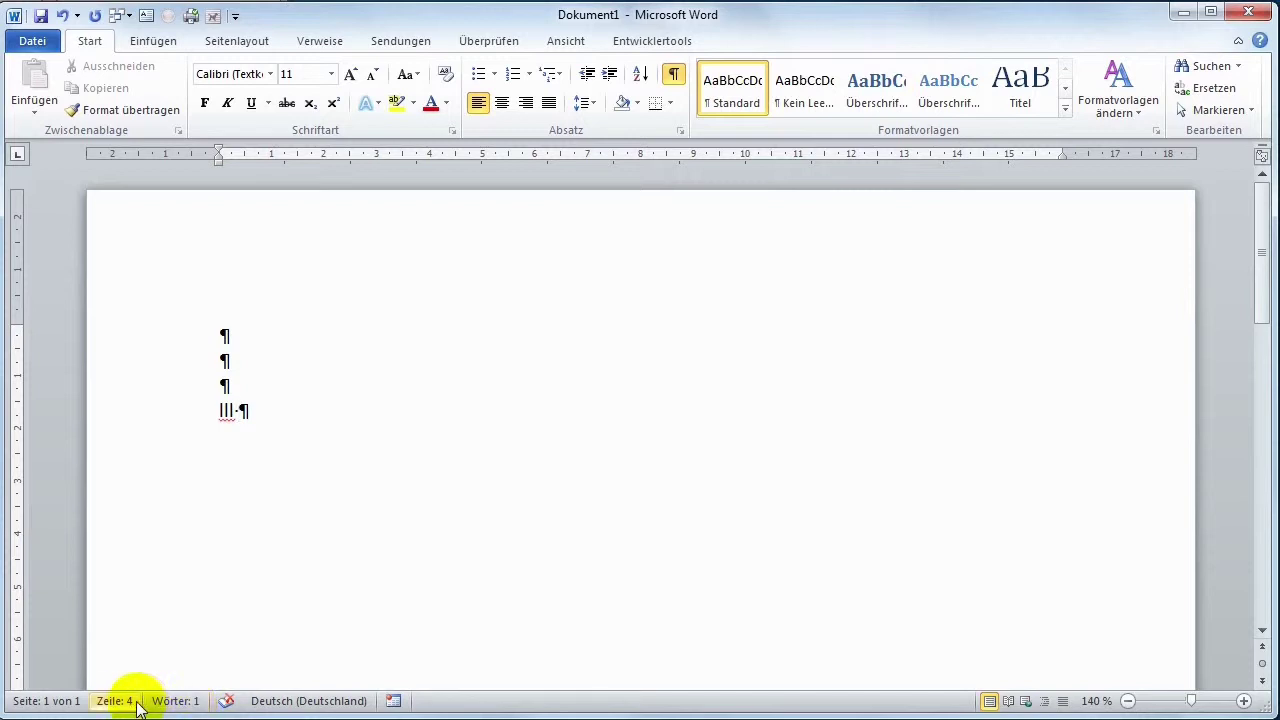
right_click(76, 704)
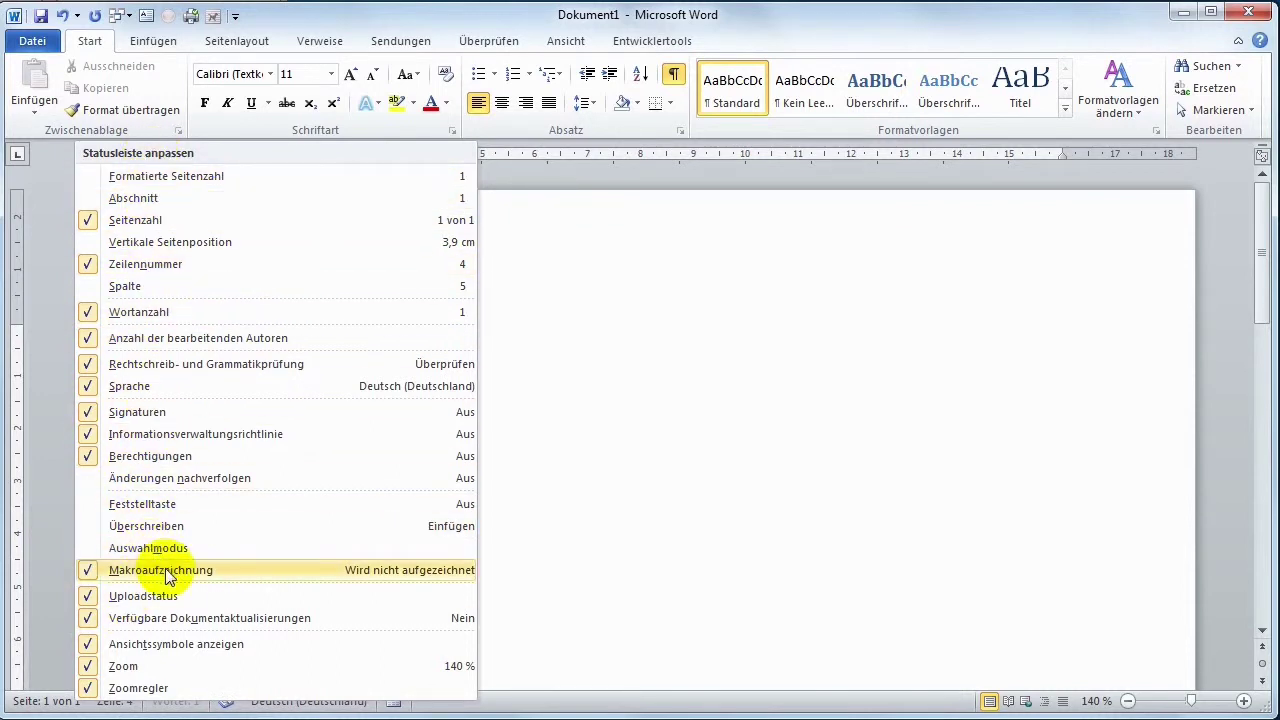
click(562, 444)
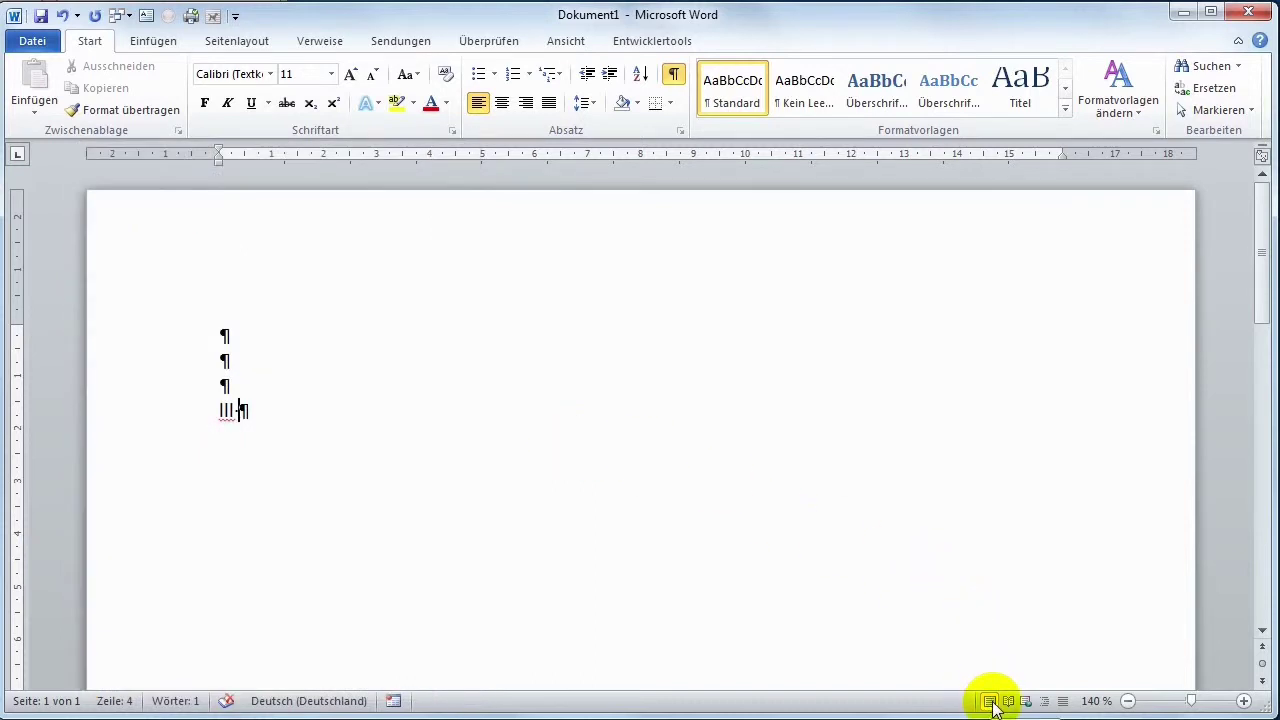
click(1007, 702)
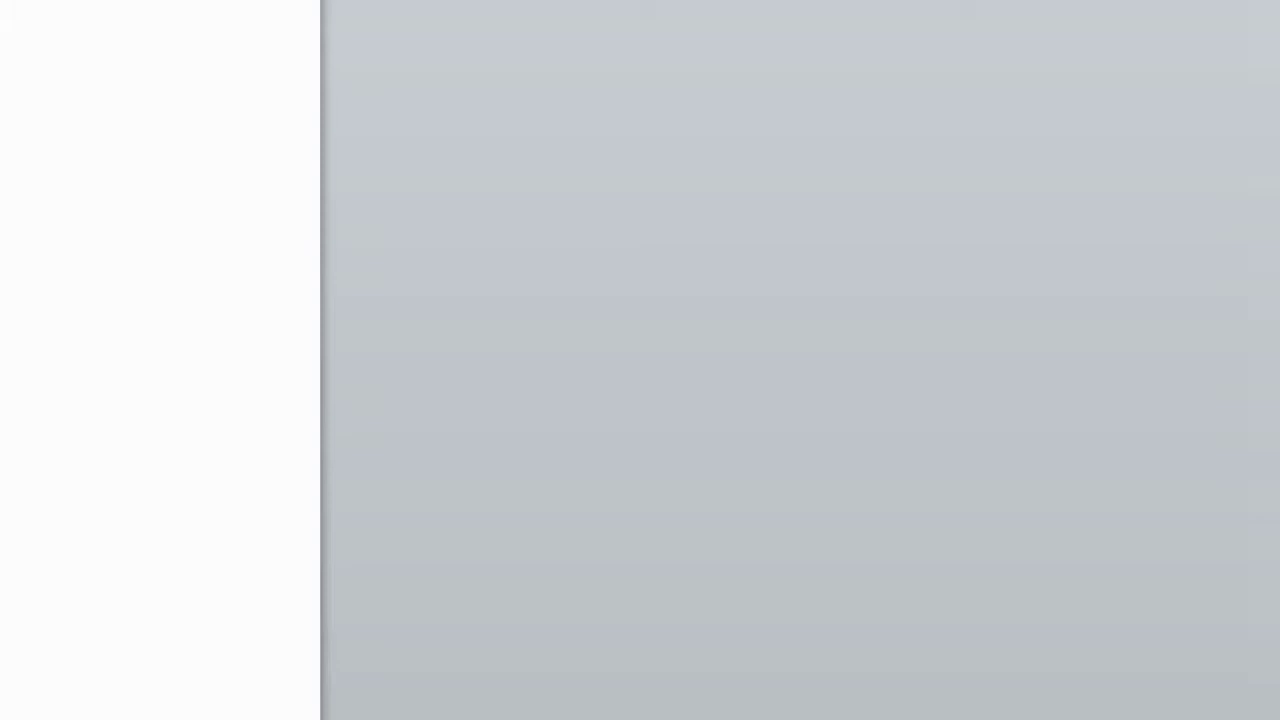
key(Escape)
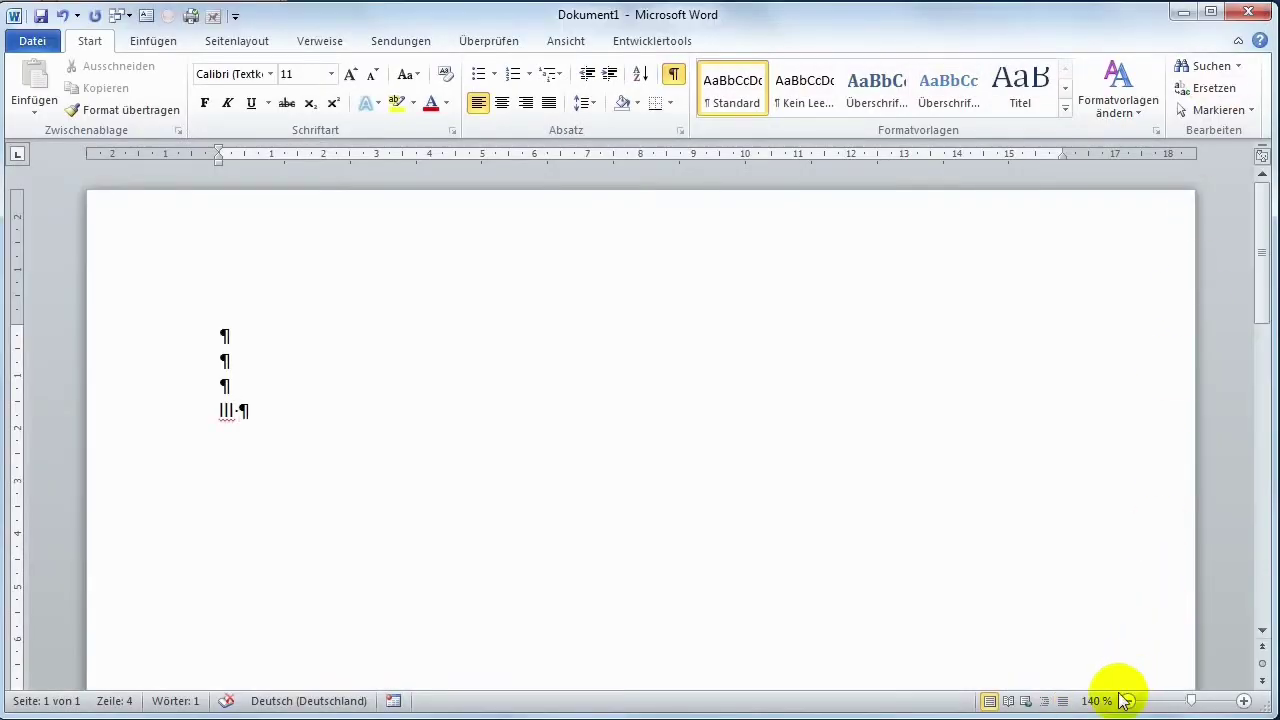
click(1027, 701)
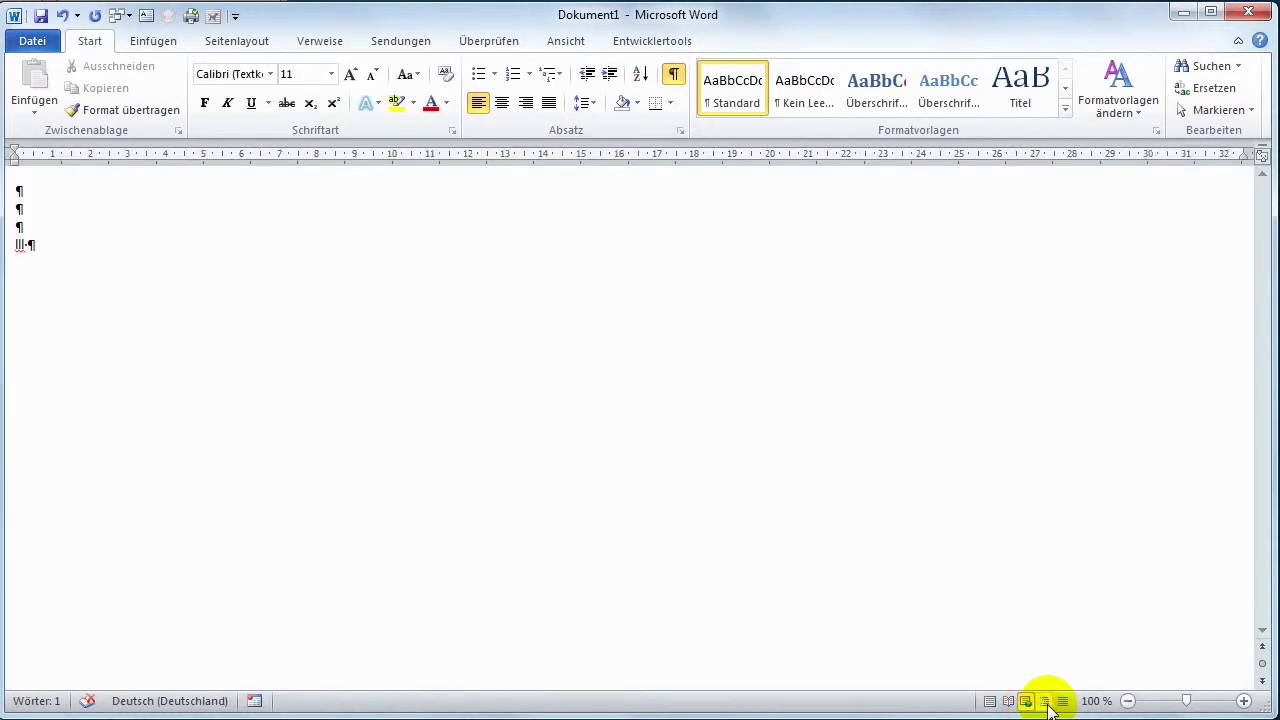
click(1045, 701)
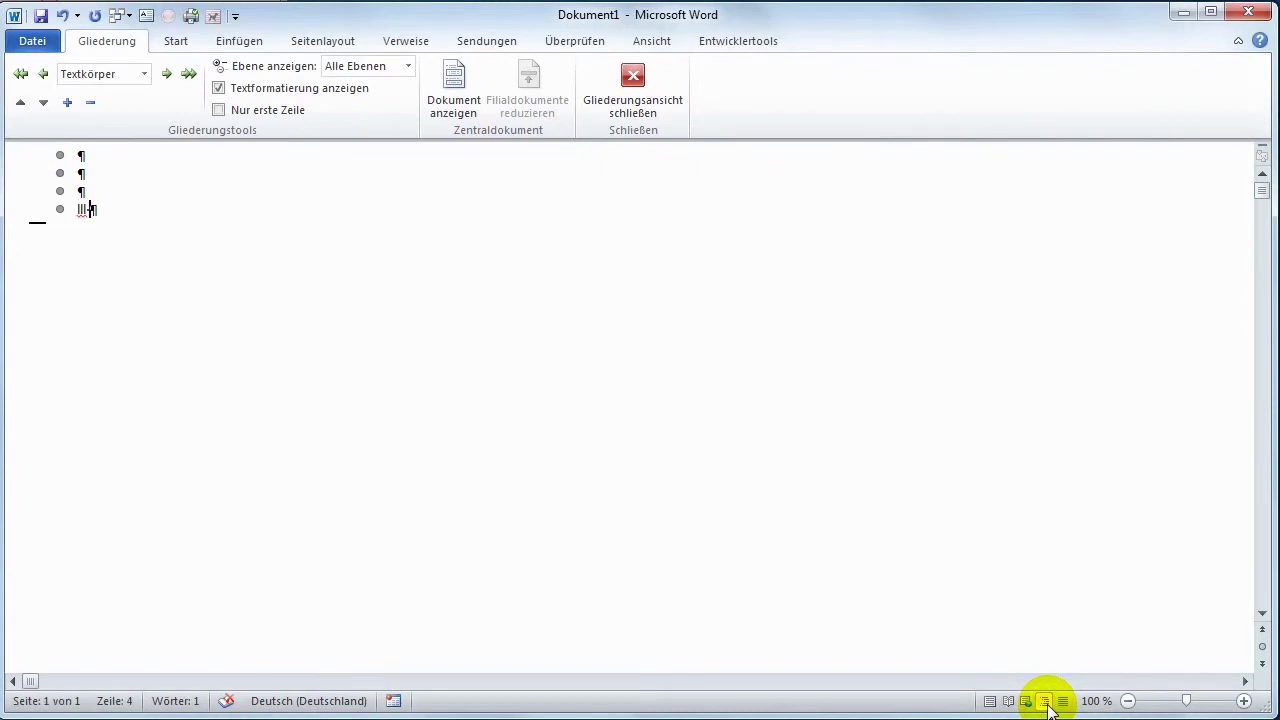
click(1066, 703)
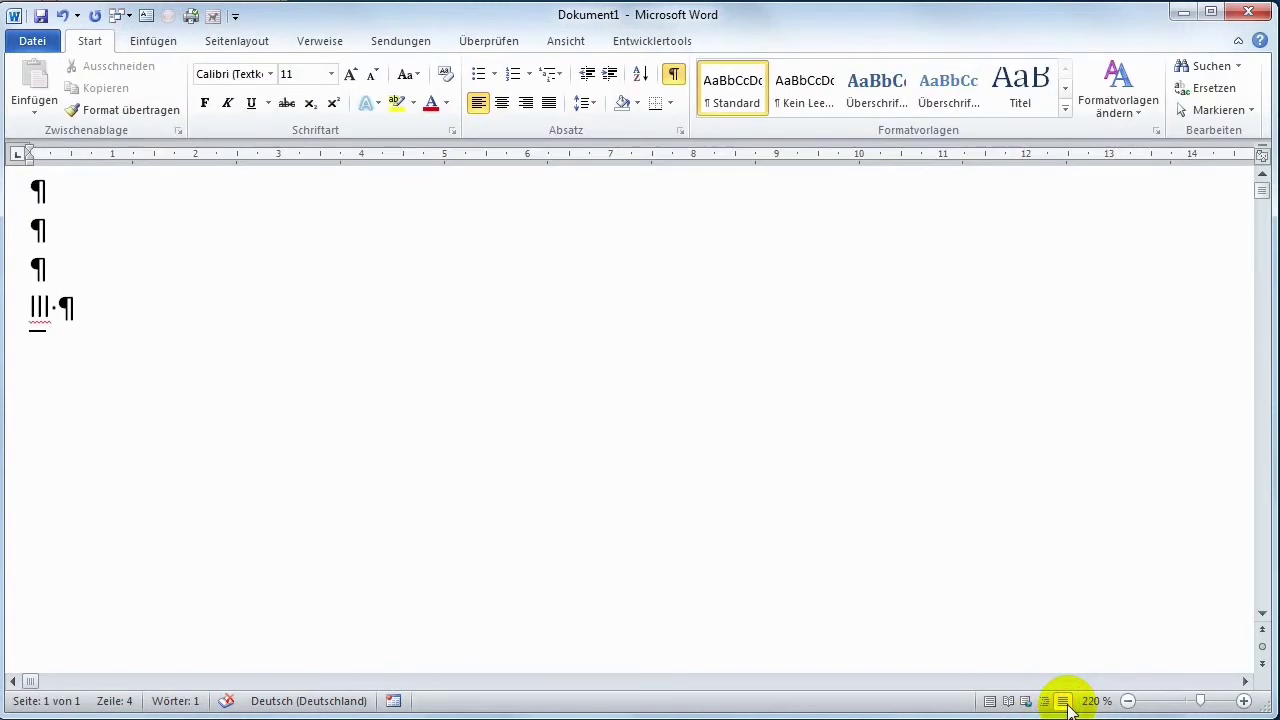
click(989, 702)
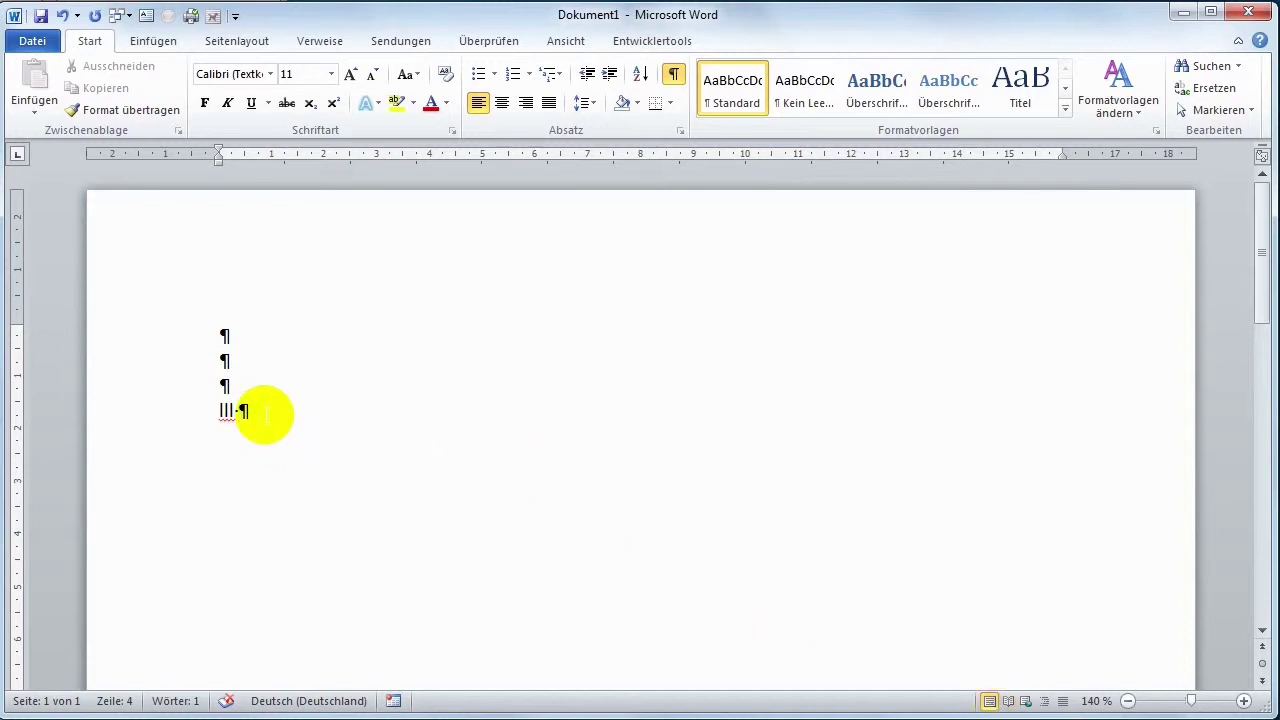
Erase 'lll' and the empty lines, then toggle the ¶ formatting marks off and back on.
key(BackSpace)
key(BackSpace)
key(BackSpace)
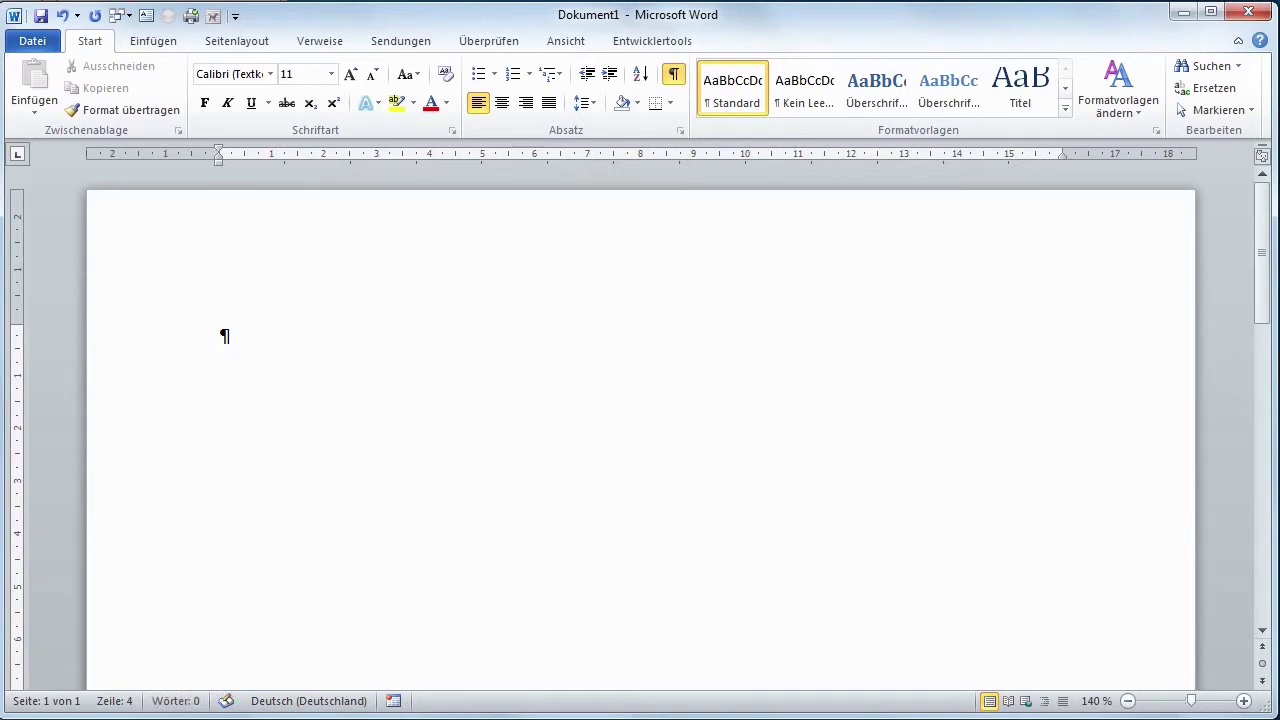
click(673, 74)
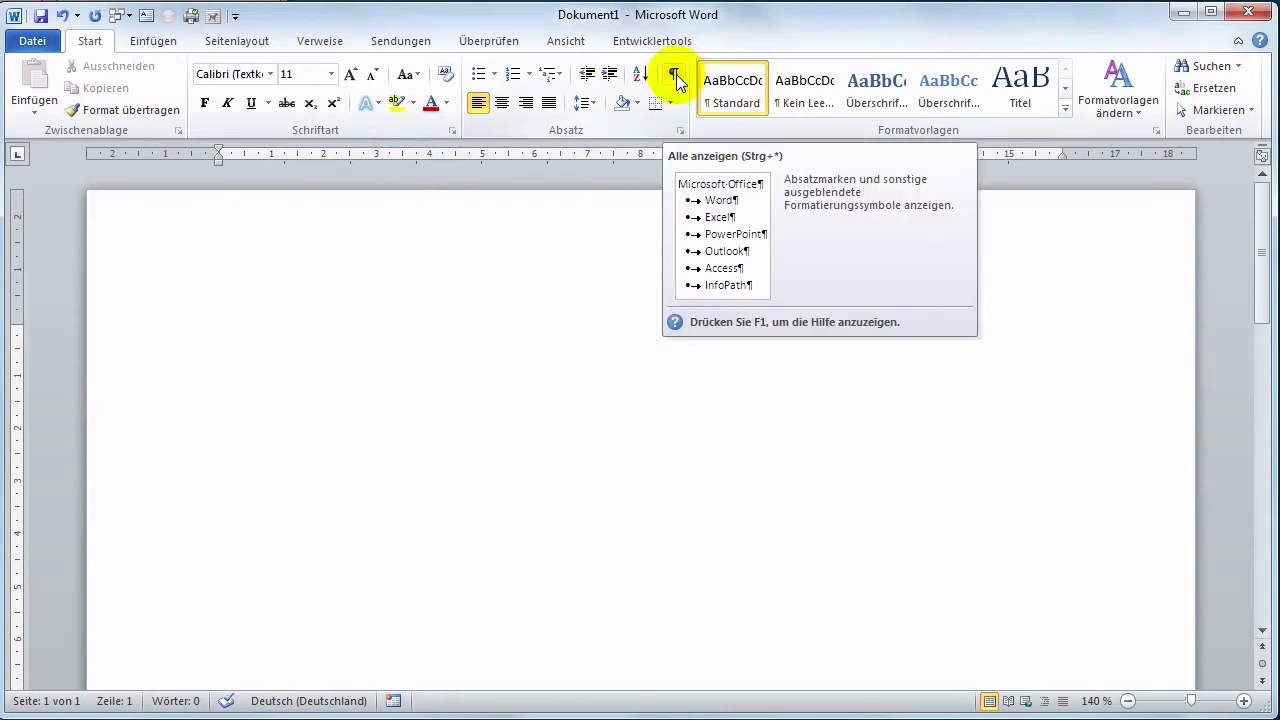
click(675, 76)
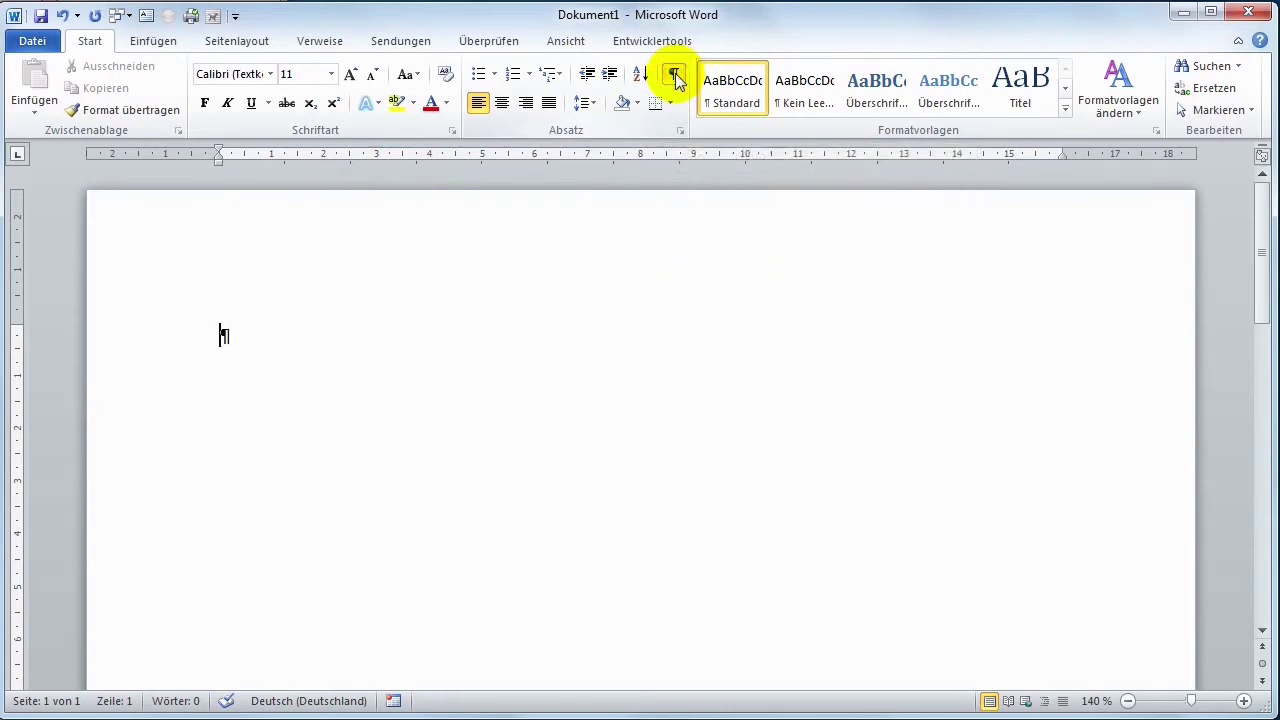